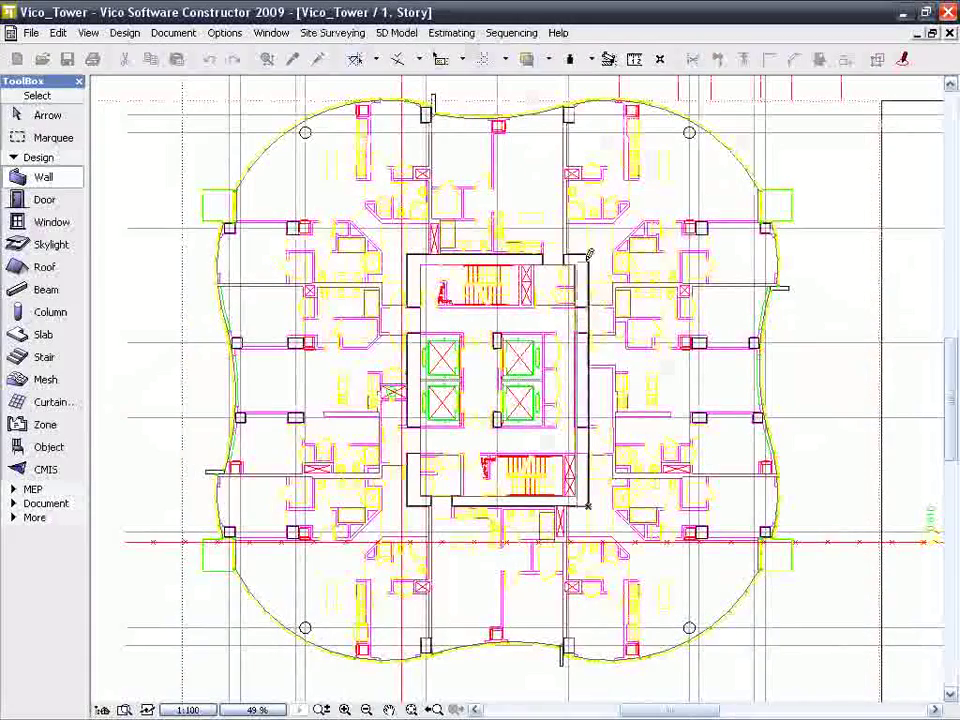
# Draw walls along the core's right, top, left and bottom sides to enclose it.
pyautogui.click(592, 250)
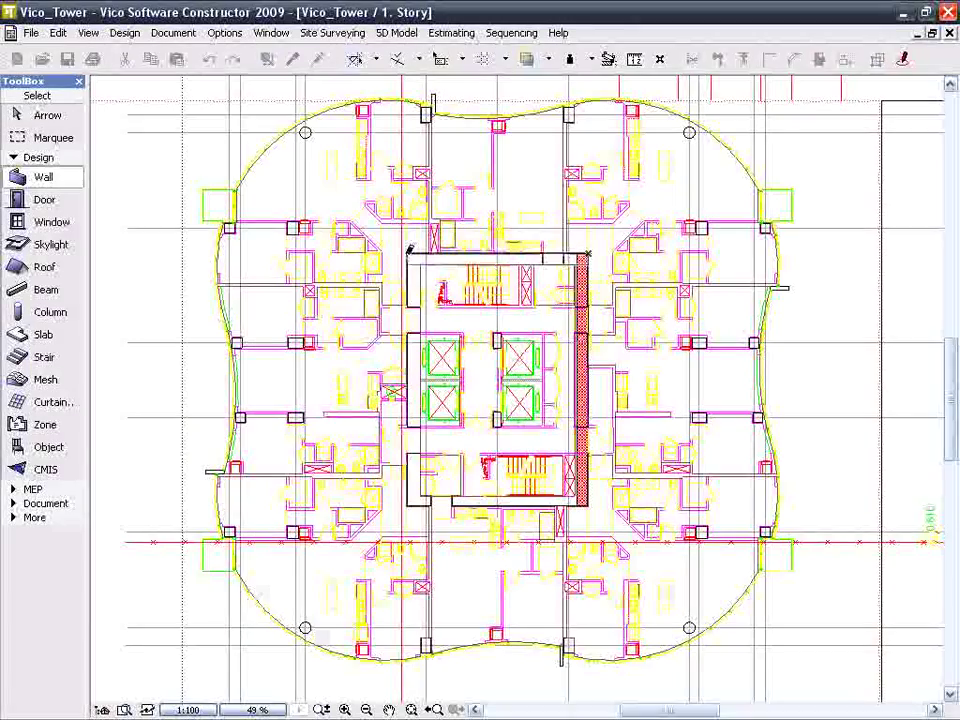
pyautogui.click(408, 256)
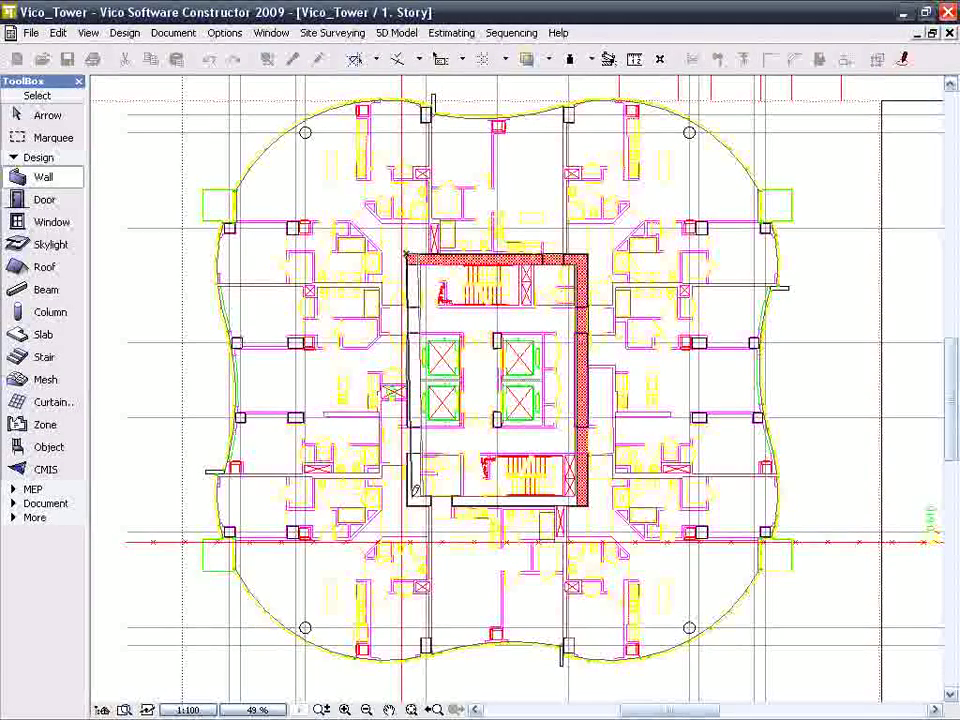
pyautogui.click(409, 498)
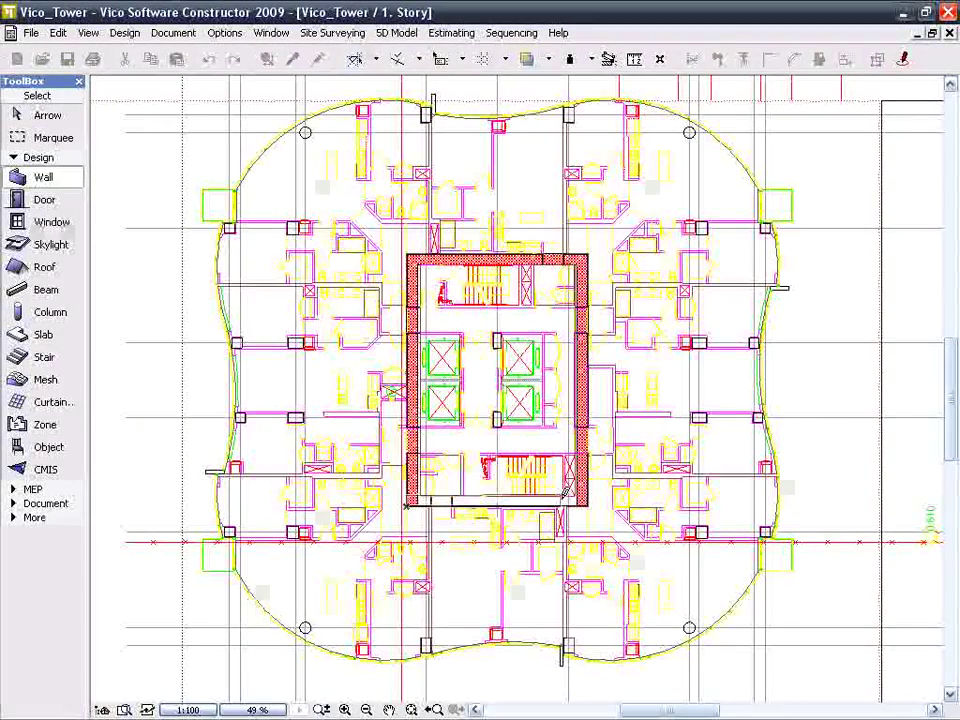
pyautogui.click(588, 501)
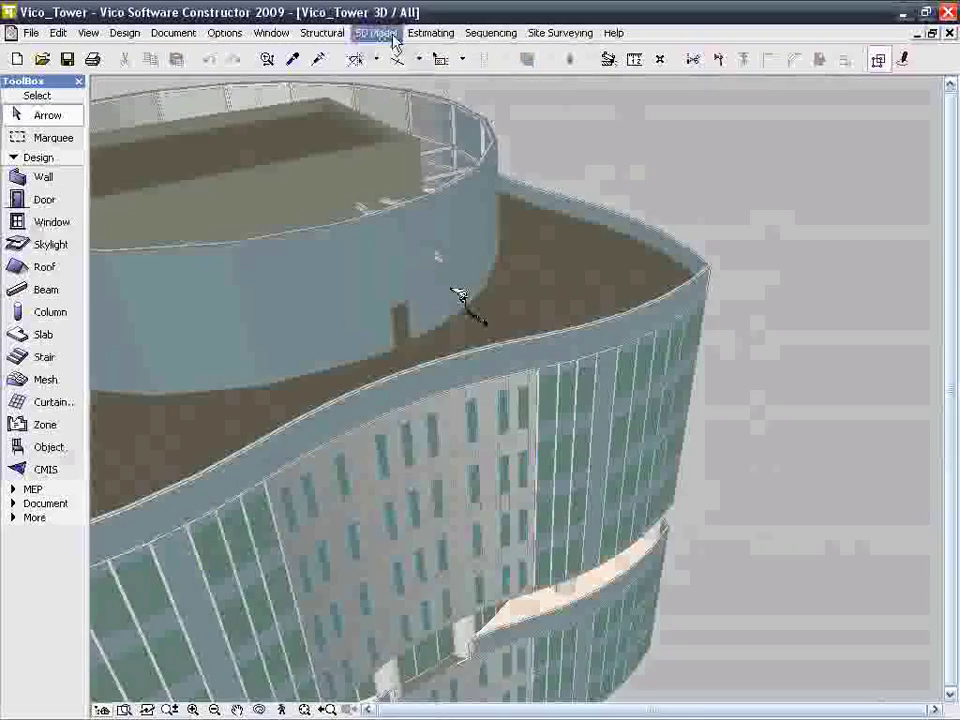
# Step through the Hng-001 constructability issues and highlight the first clash in 3D.
pyautogui.click(393, 36)
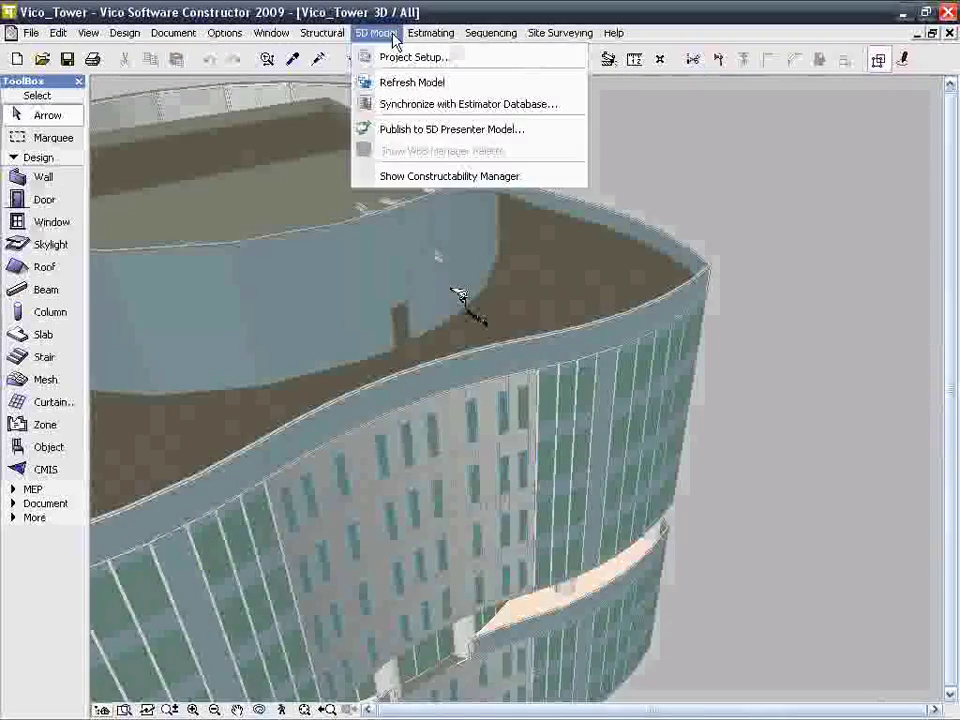
pyautogui.click(544, 176)
pyautogui.click(589, 143)
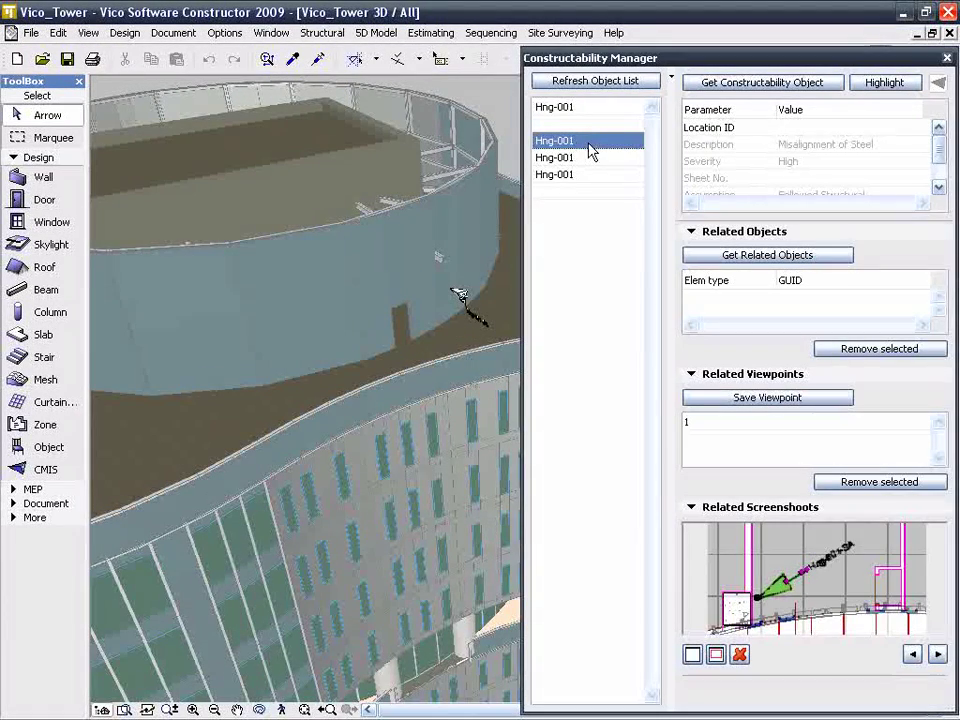
pyautogui.click(590, 160)
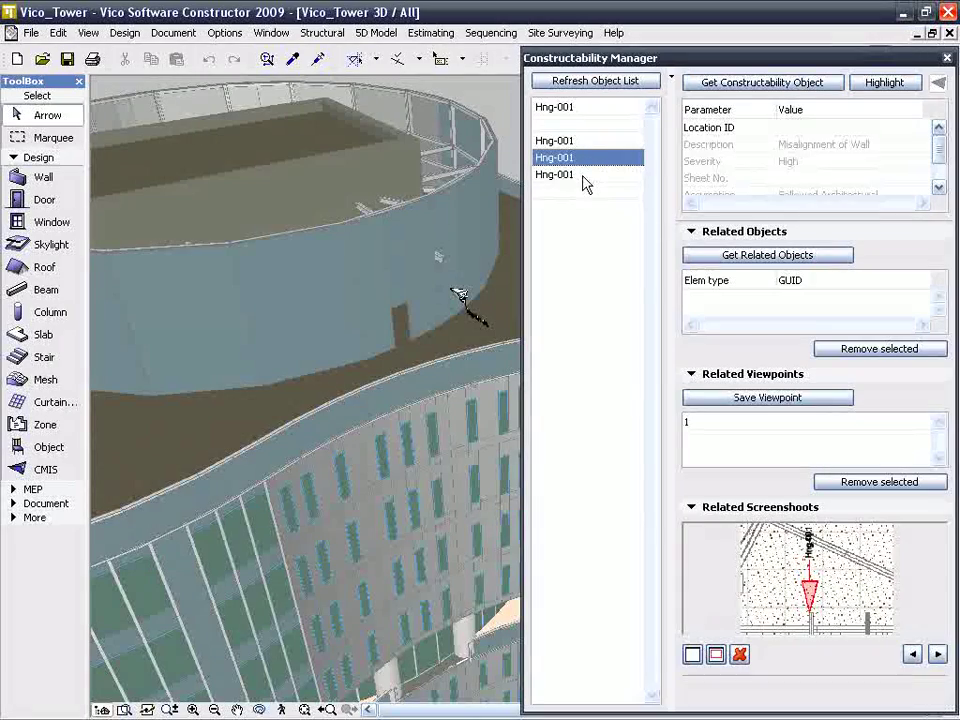
pyautogui.click(585, 173)
pyautogui.click(577, 106)
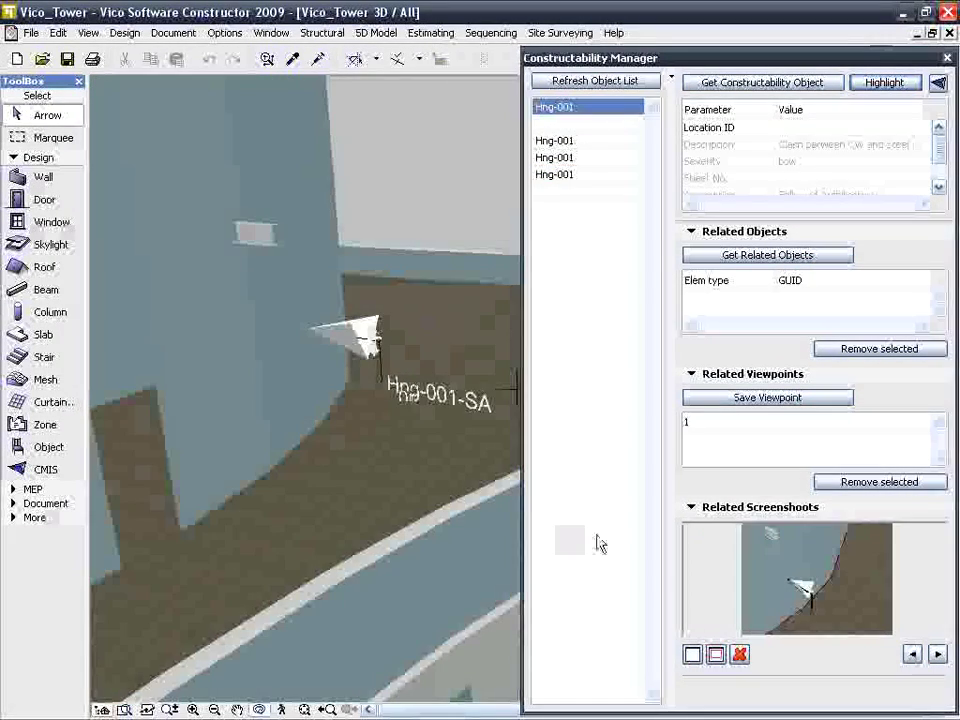
pyautogui.click(902, 86)
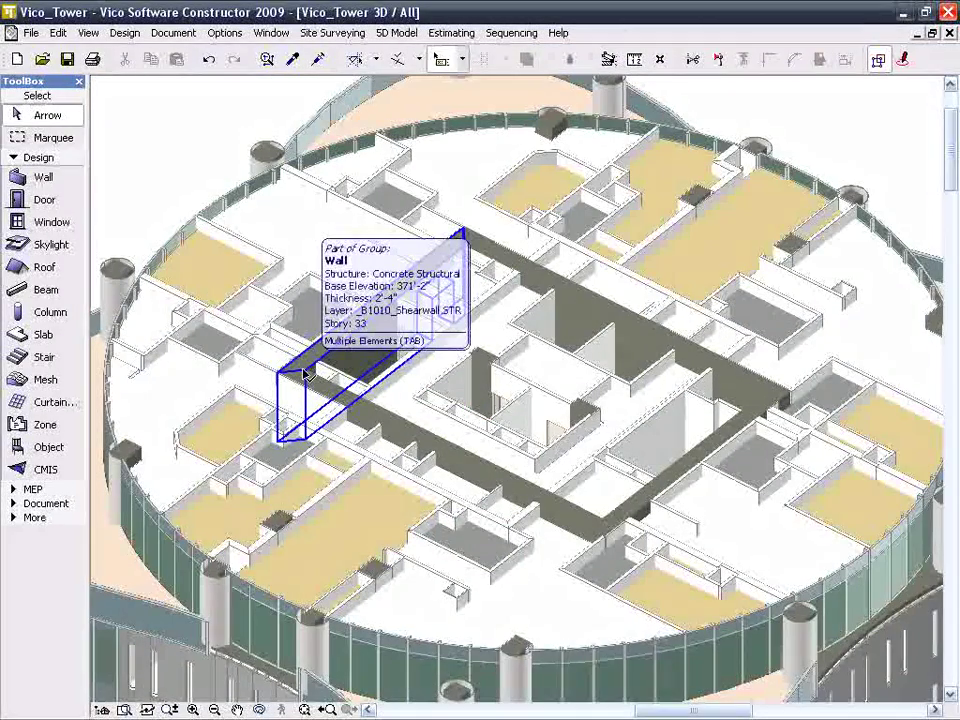
# Review the story-33 column's geometry and plan settings, then list recipes from All classifications.
pyautogui.doubleClick(128, 453)
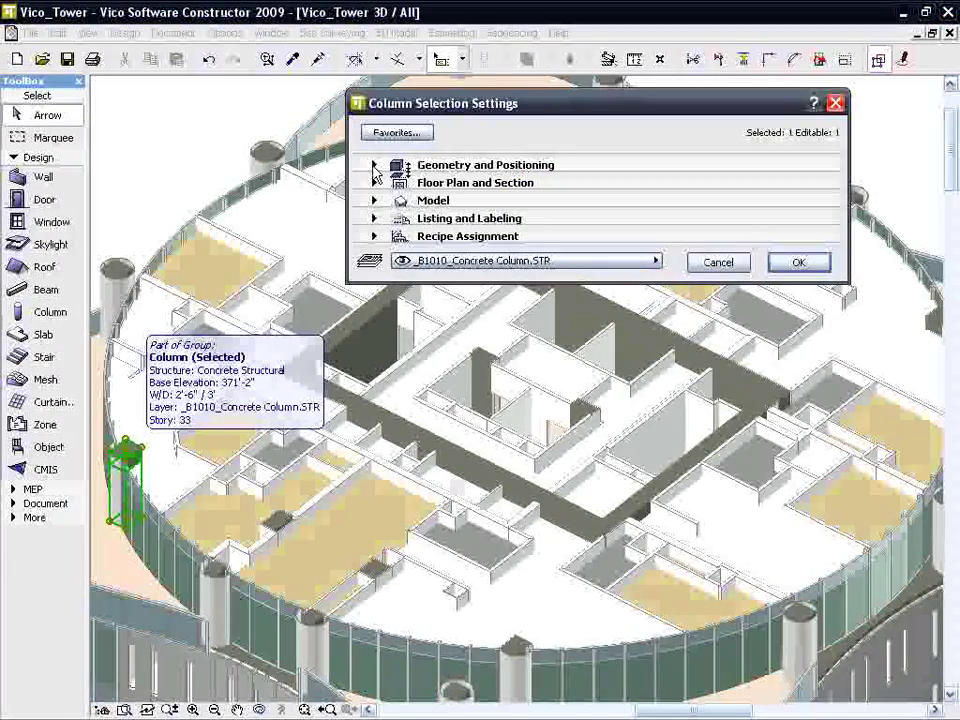
pyautogui.click(374, 167)
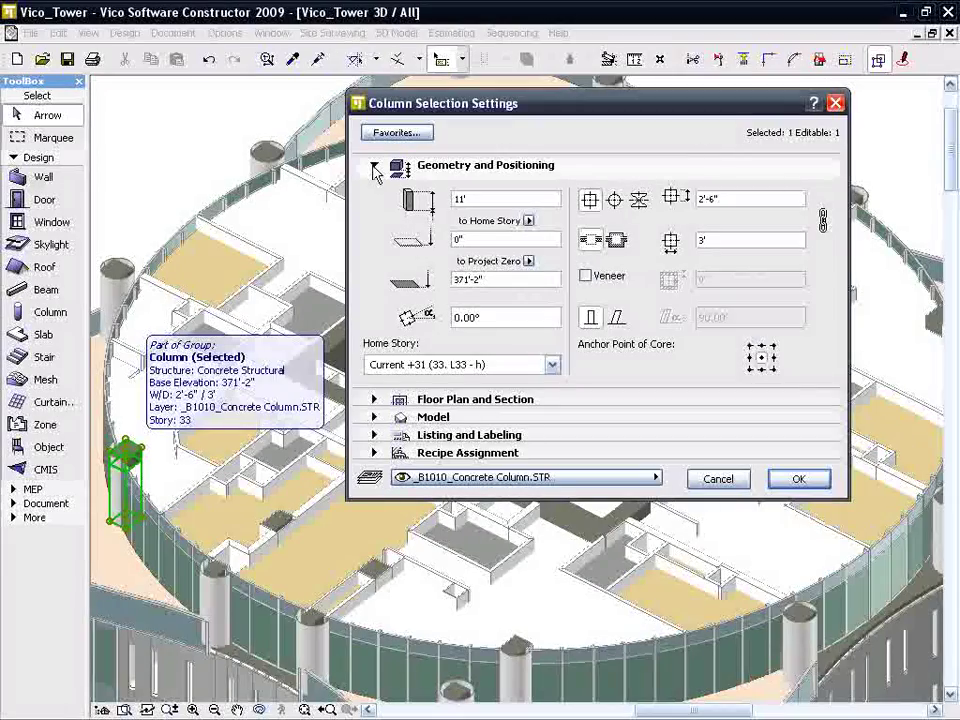
pyautogui.click(374, 167)
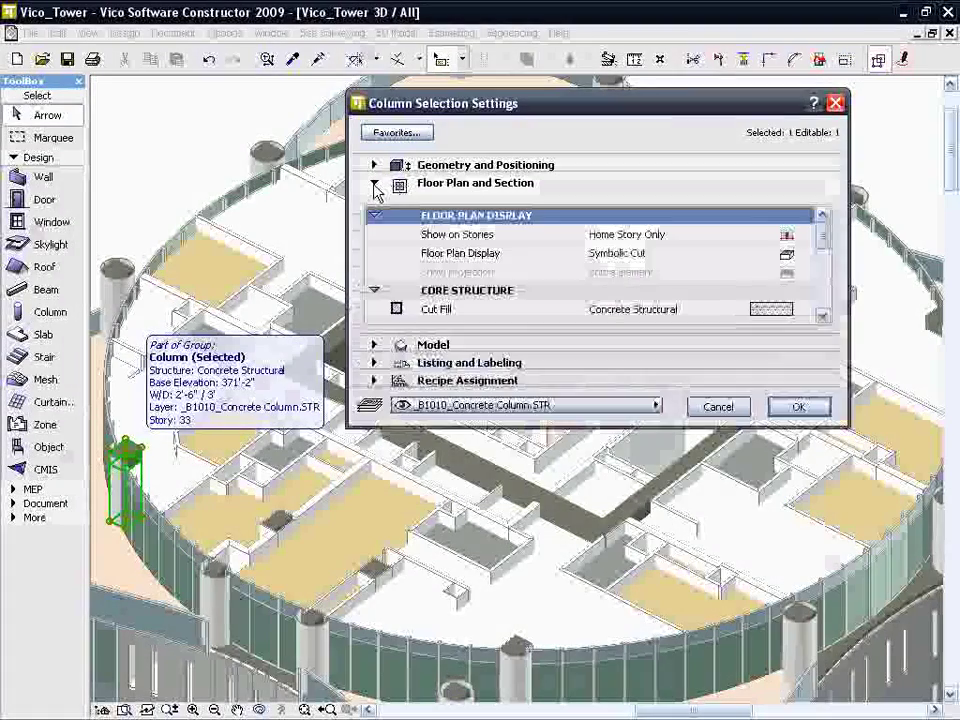
pyautogui.click(374, 185)
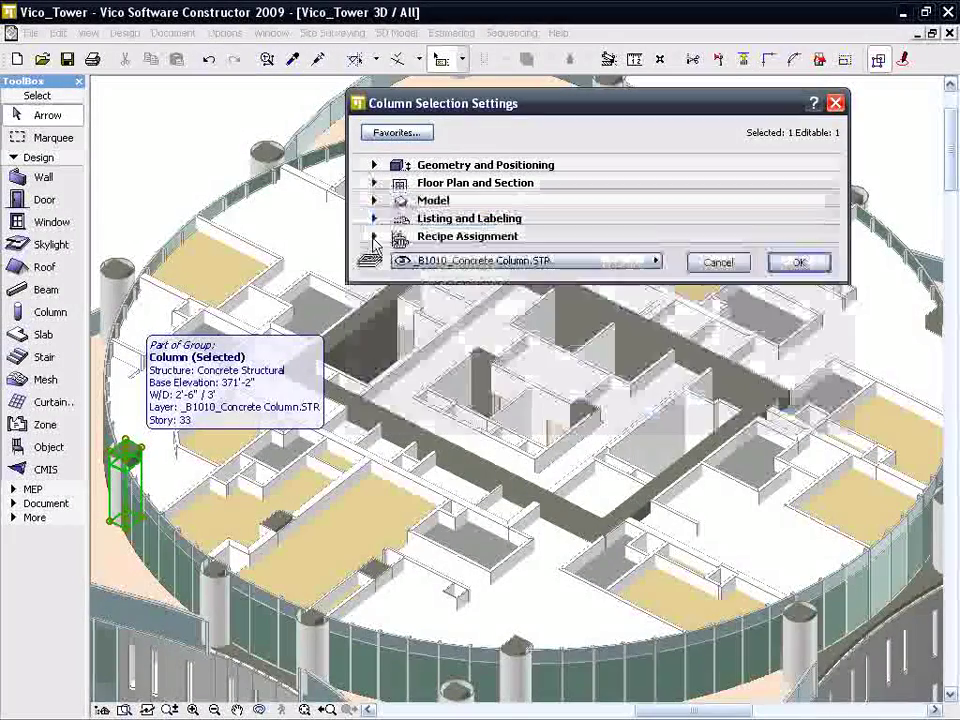
pyautogui.click(373, 237)
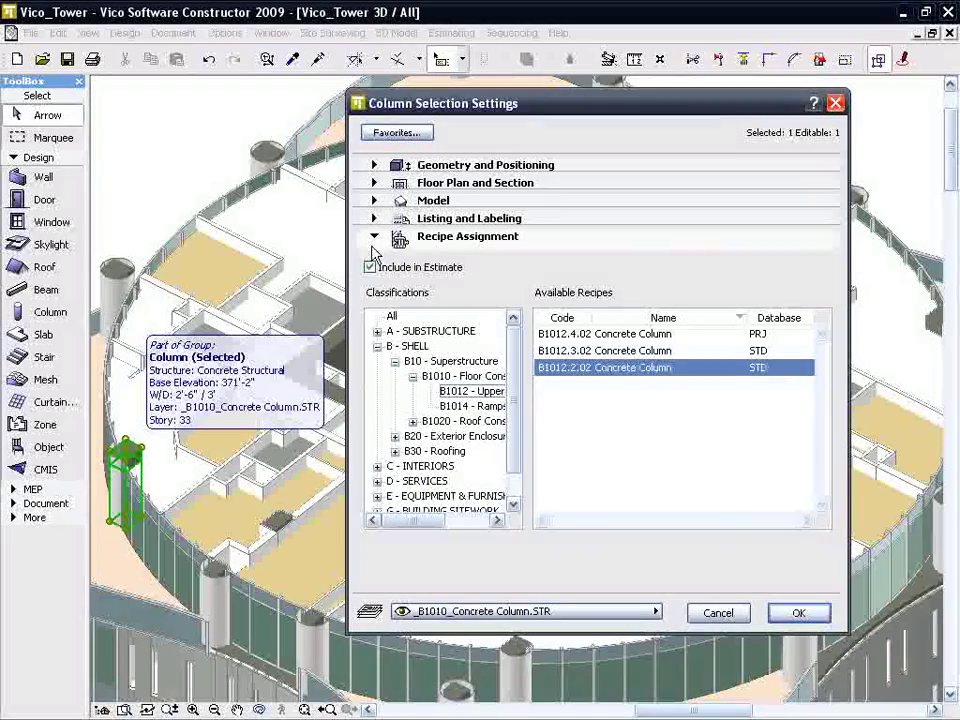
pyautogui.click(391, 317)
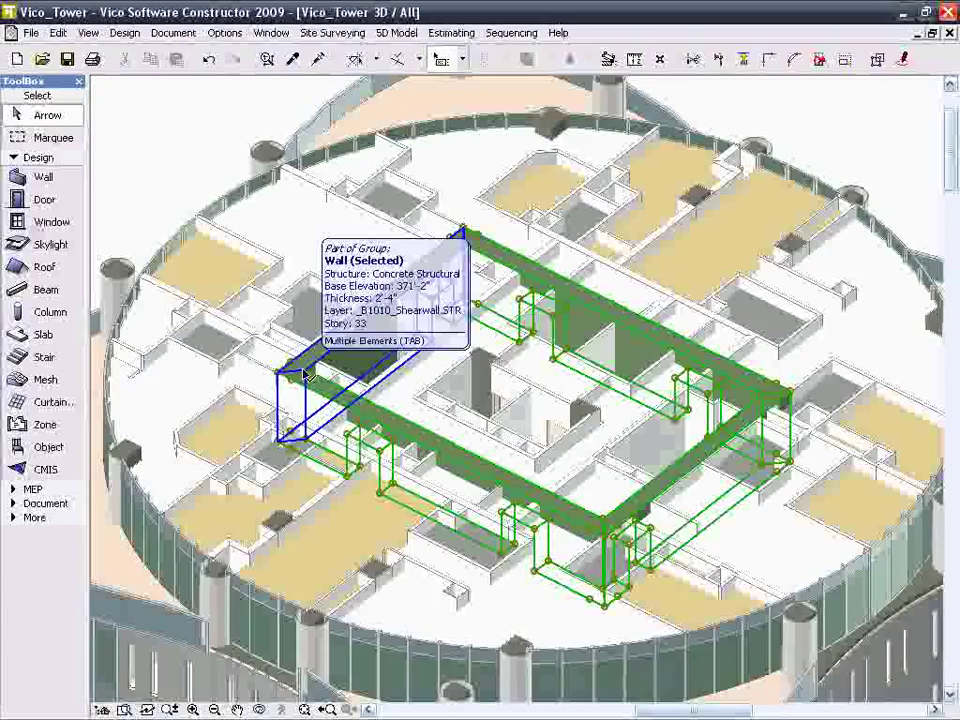
# Scroll through every quantity row of the selected core walls, then close the list.
pyautogui.click(452, 33)
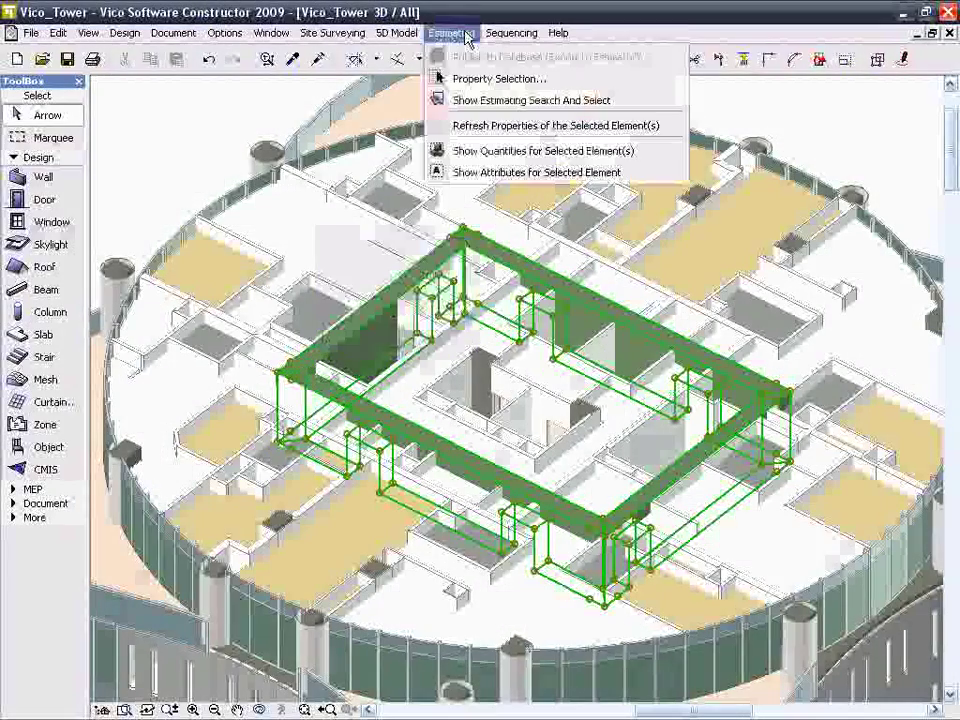
pyautogui.click(658, 152)
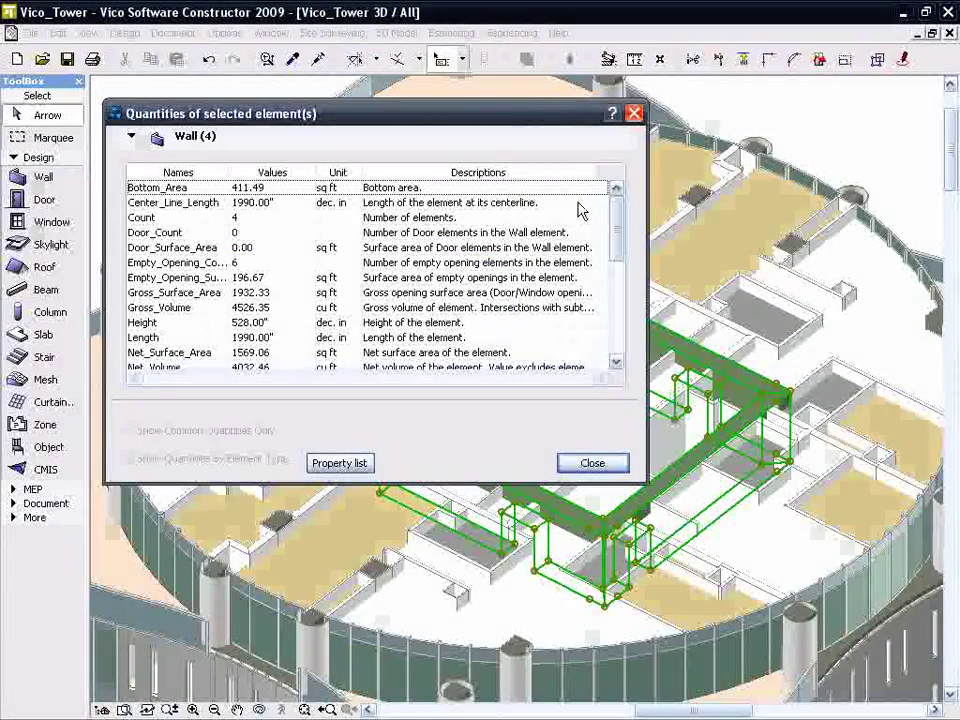
pyautogui.click(616, 363)
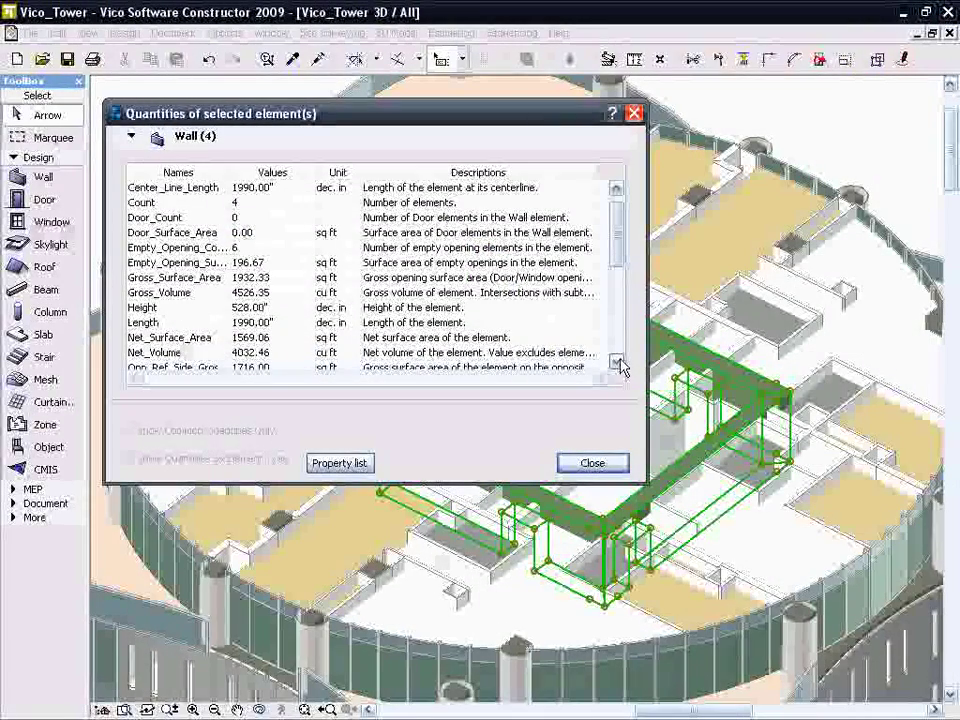
pyautogui.click(617, 363)
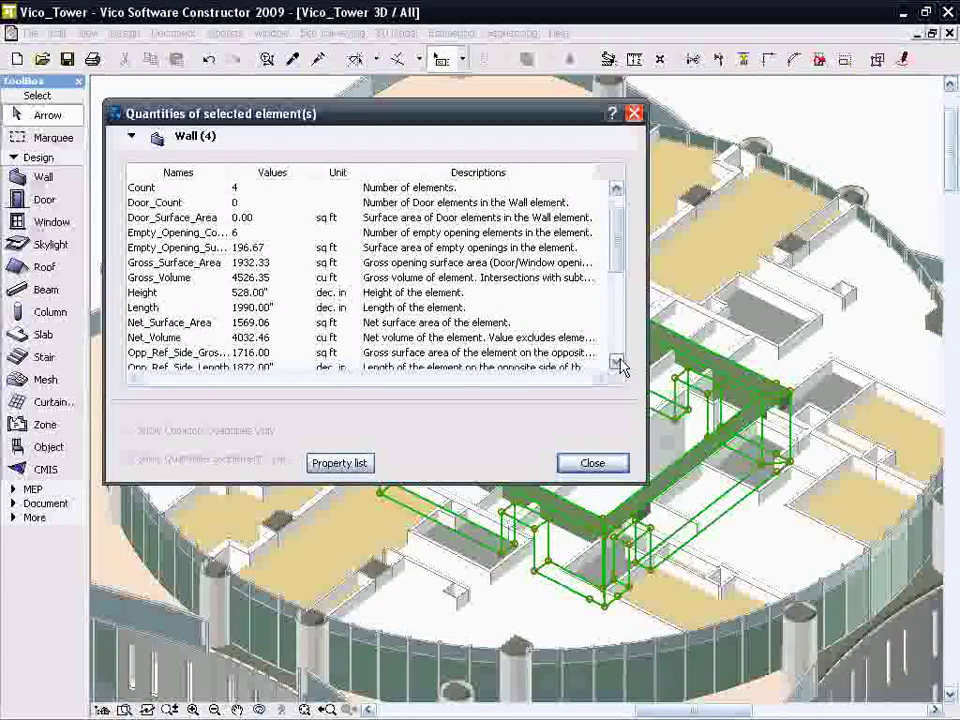
pyautogui.click(617, 363)
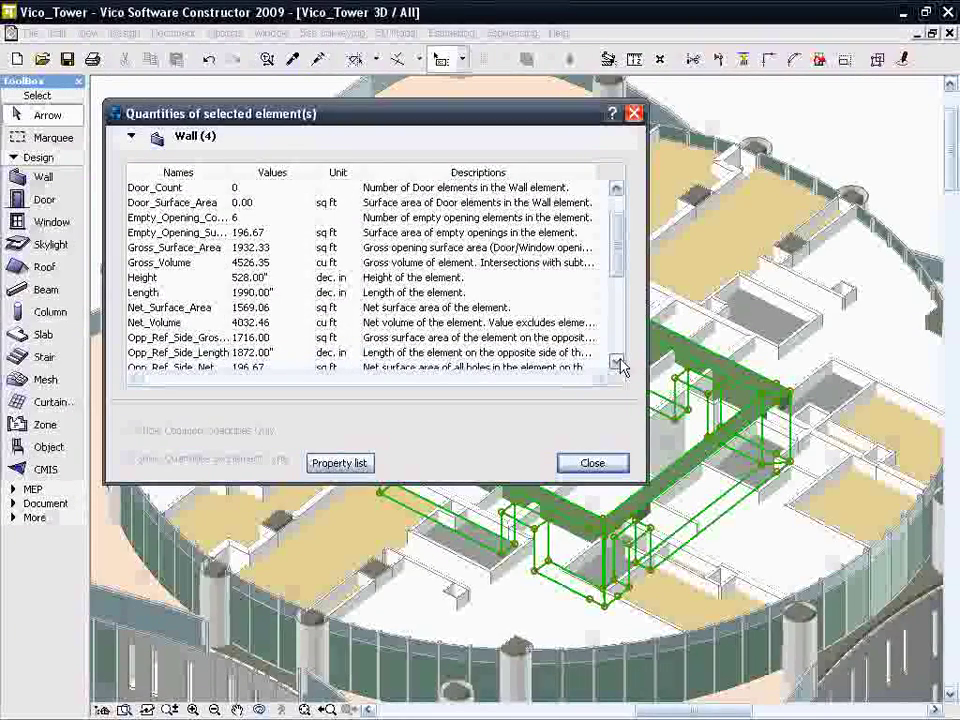
pyautogui.click(617, 363)
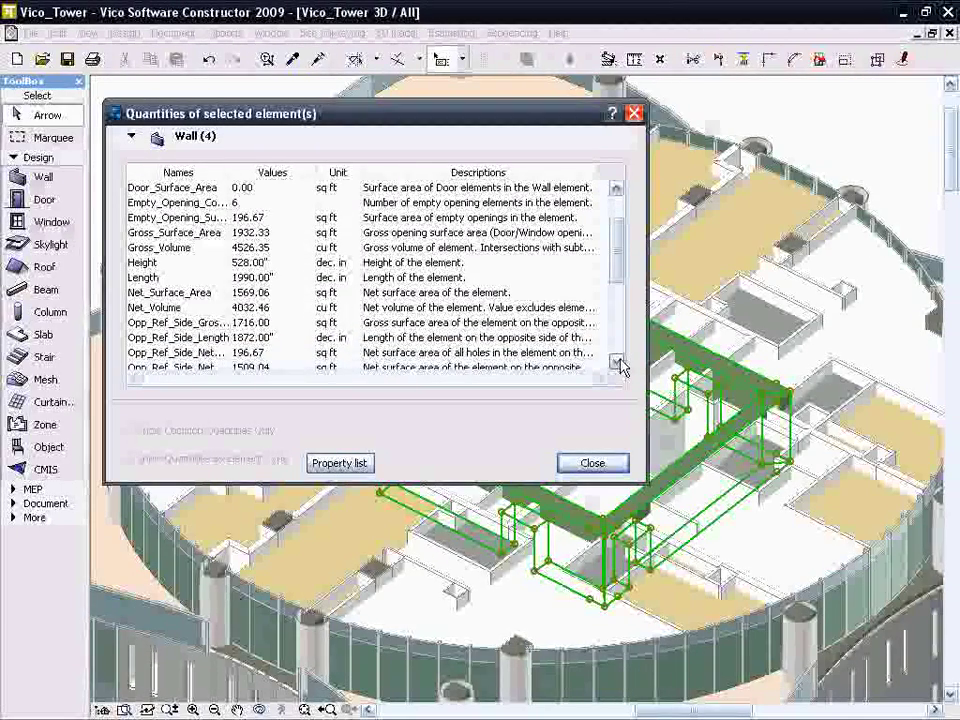
pyautogui.click(617, 363)
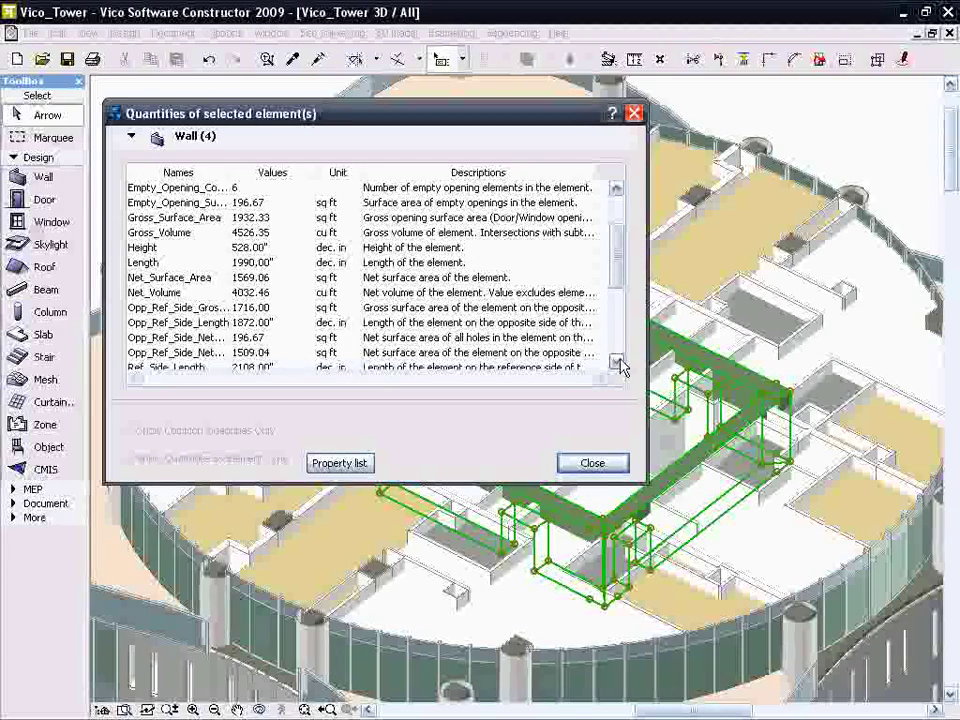
pyautogui.click(617, 363)
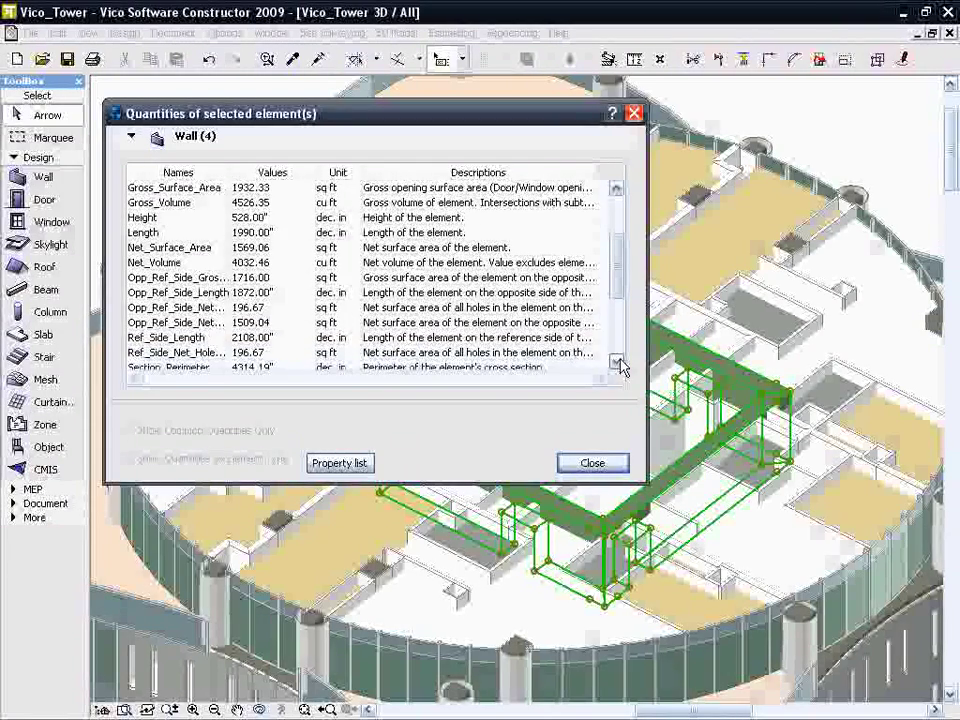
pyautogui.click(617, 363)
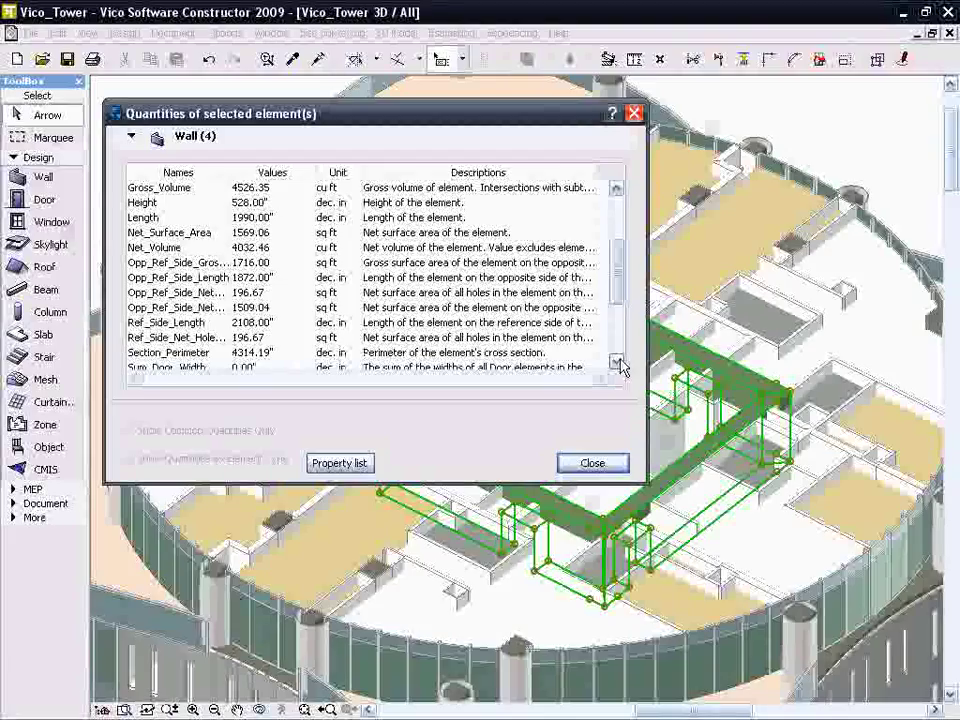
pyautogui.click(617, 363)
pyautogui.click(617, 363)
pyautogui.click(617, 363)
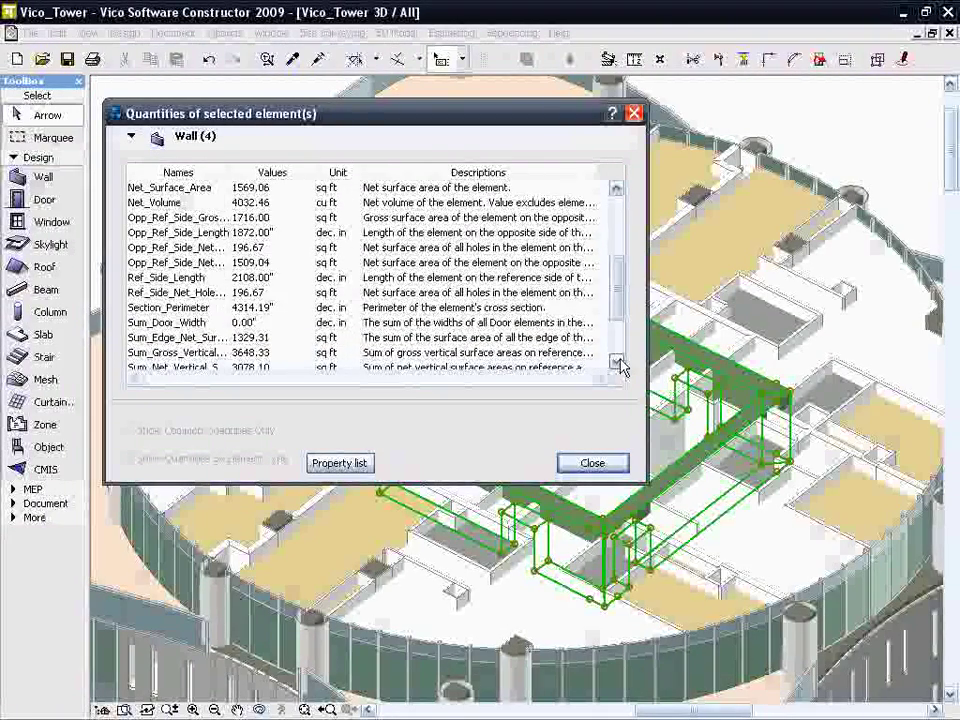
pyautogui.click(625, 465)
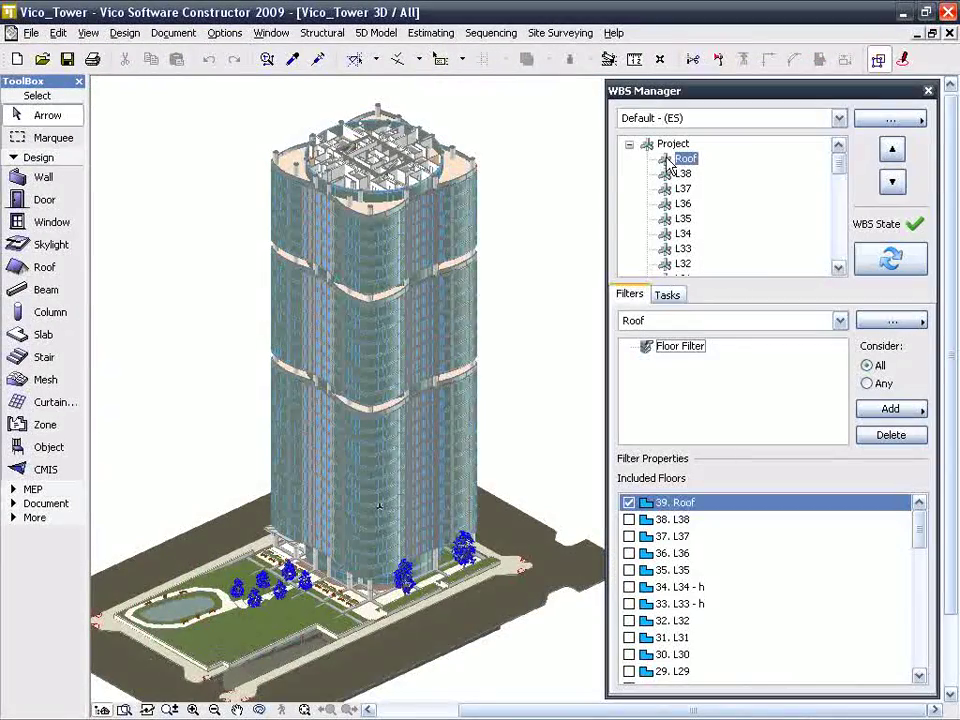
# Scroll the WBS location tree down to L33 and select it.
pyautogui.click(840, 268)
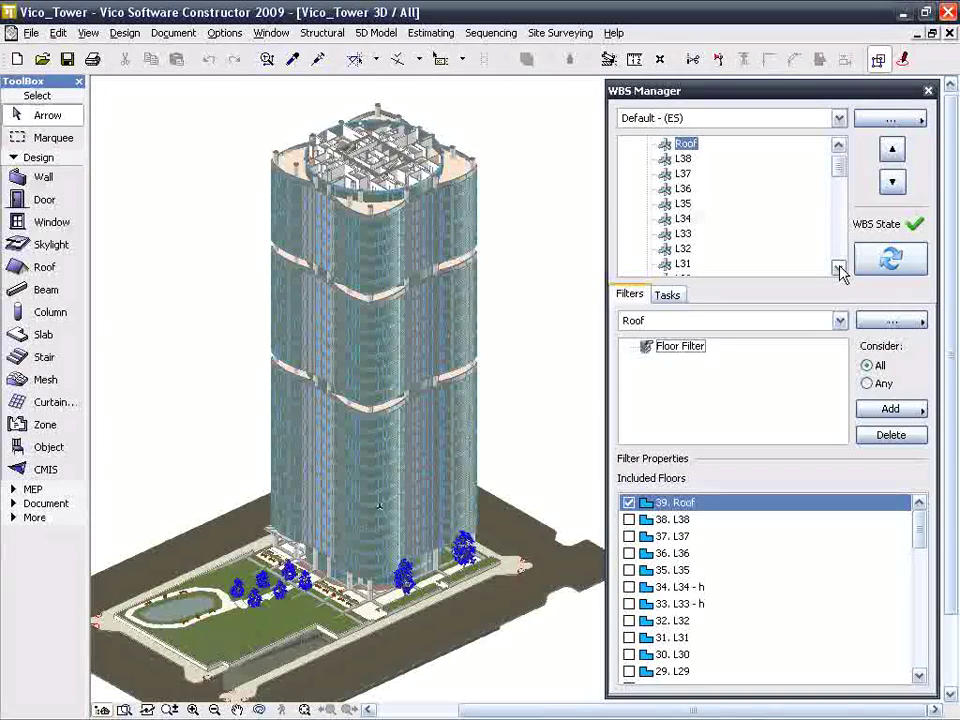
pyautogui.click(840, 268)
pyautogui.click(840, 268)
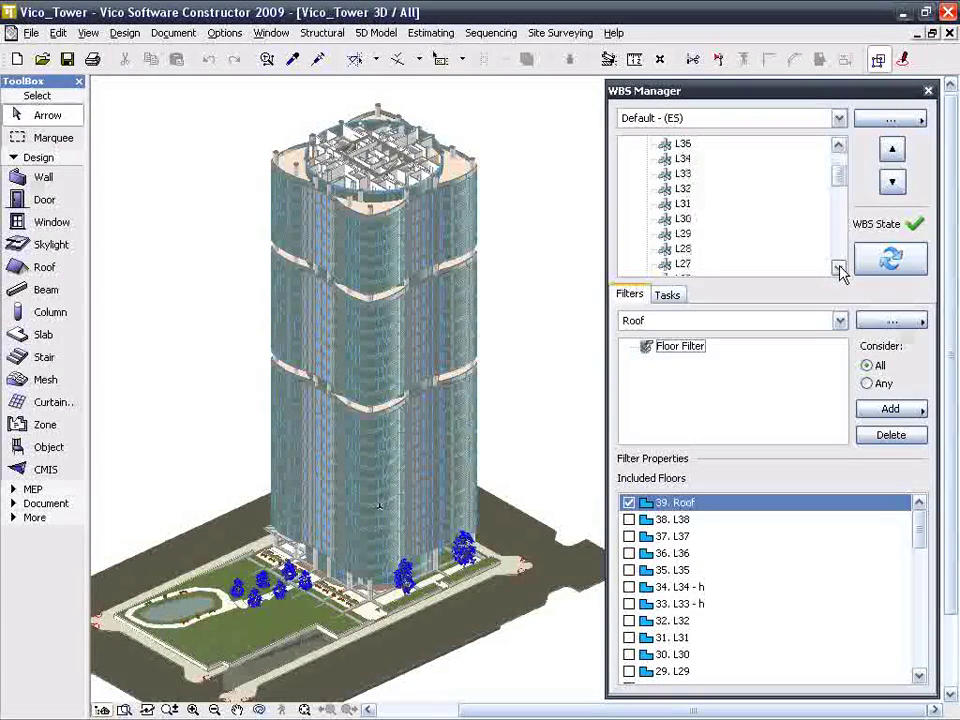
pyautogui.click(840, 268)
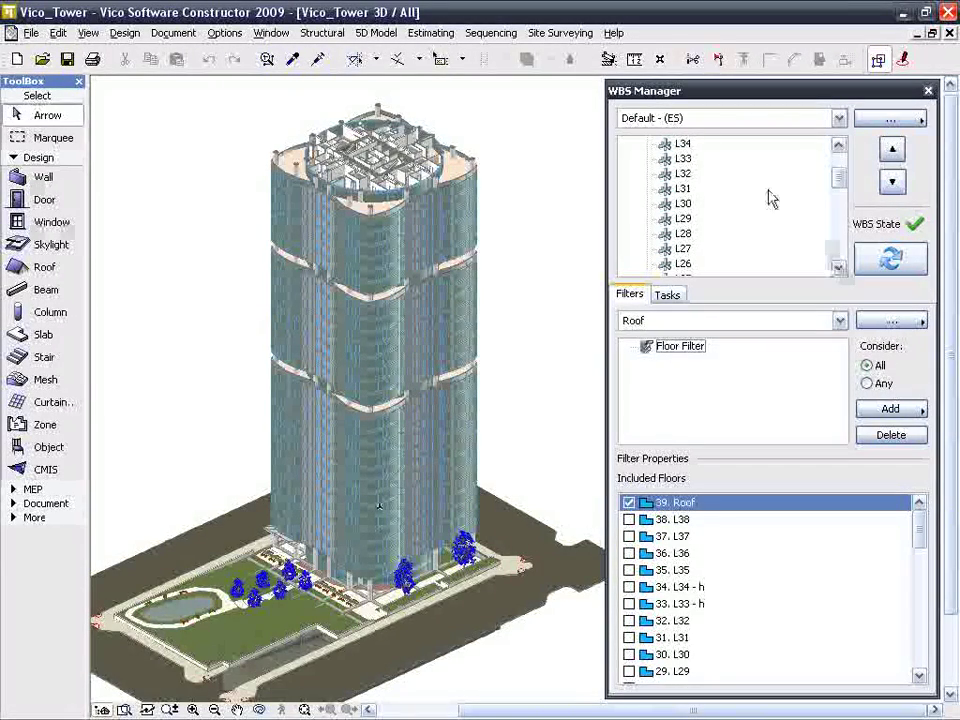
pyautogui.click(682, 161)
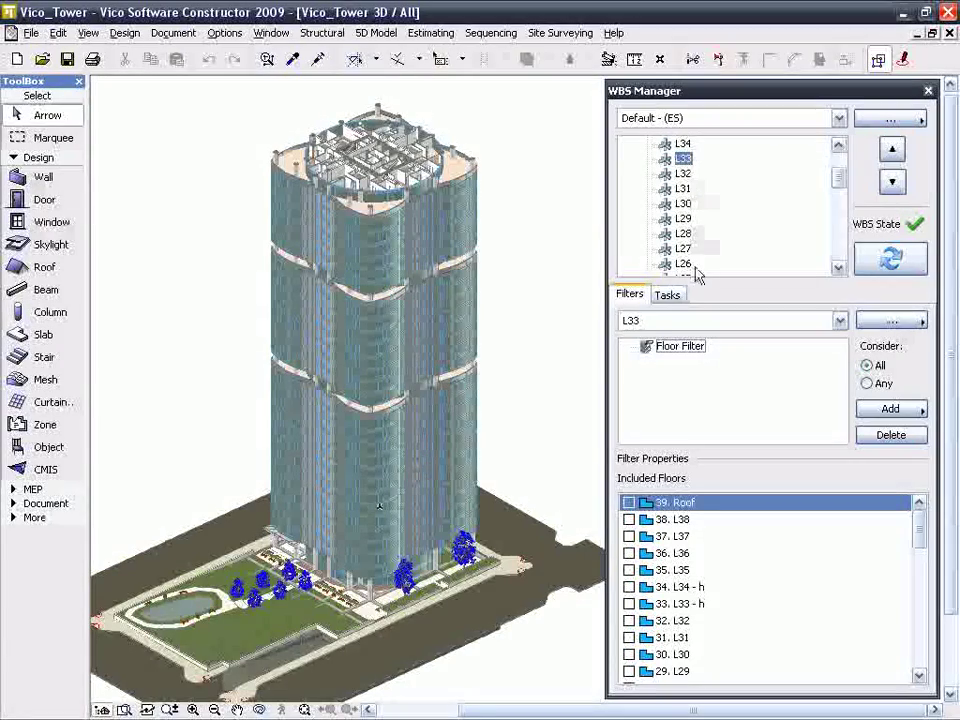
# Highlight the Formwork - Concrete Slab task's slabs and select one near the tower top.
pyautogui.click(667, 294)
pyautogui.scroll(-1, 922, 394)
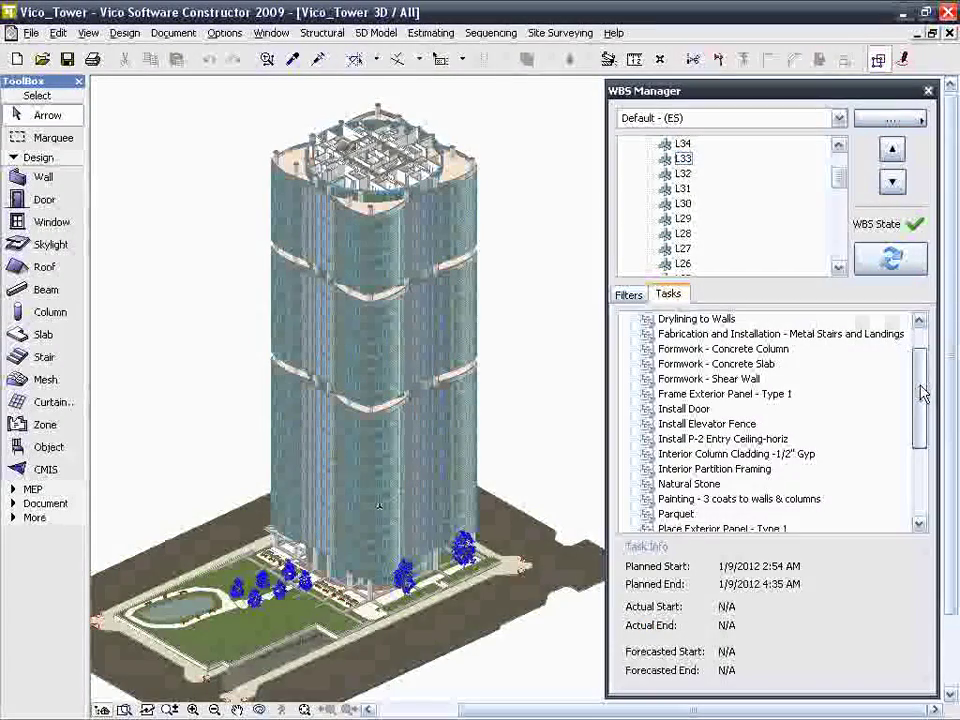
pyautogui.scroll(-1, 922, 396)
pyautogui.scroll(-1, 921, 400)
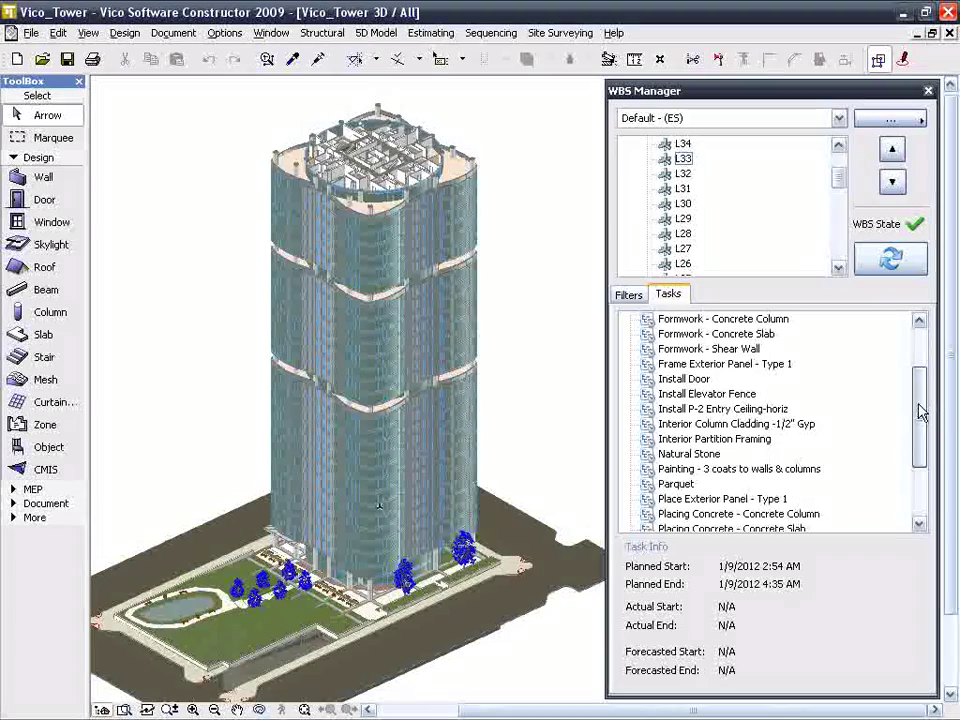
pyautogui.click(765, 334)
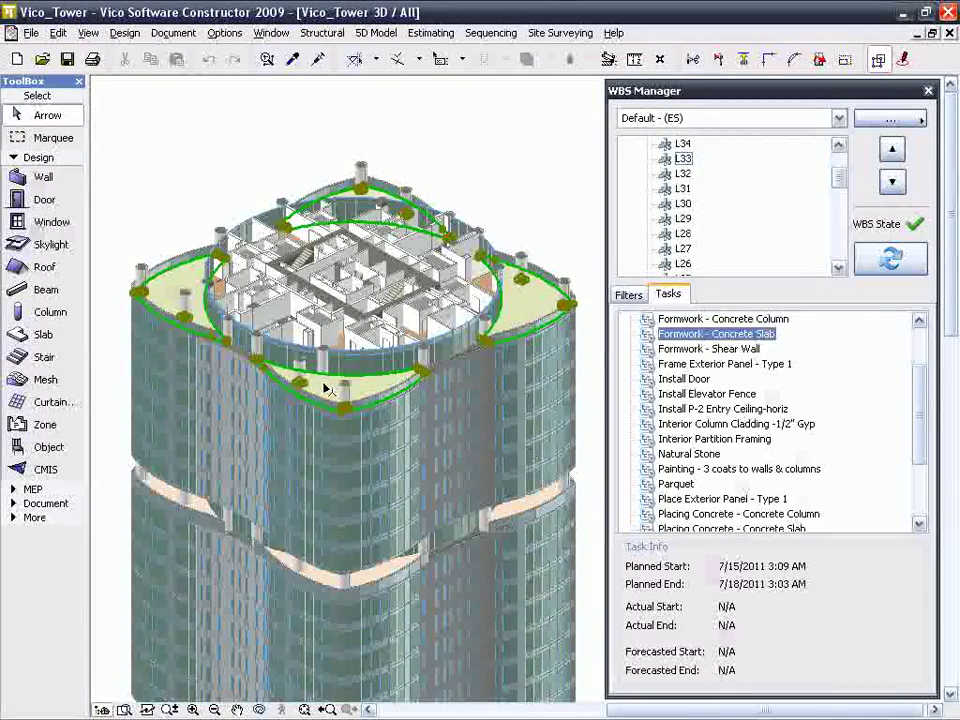
pyautogui.click(327, 389)
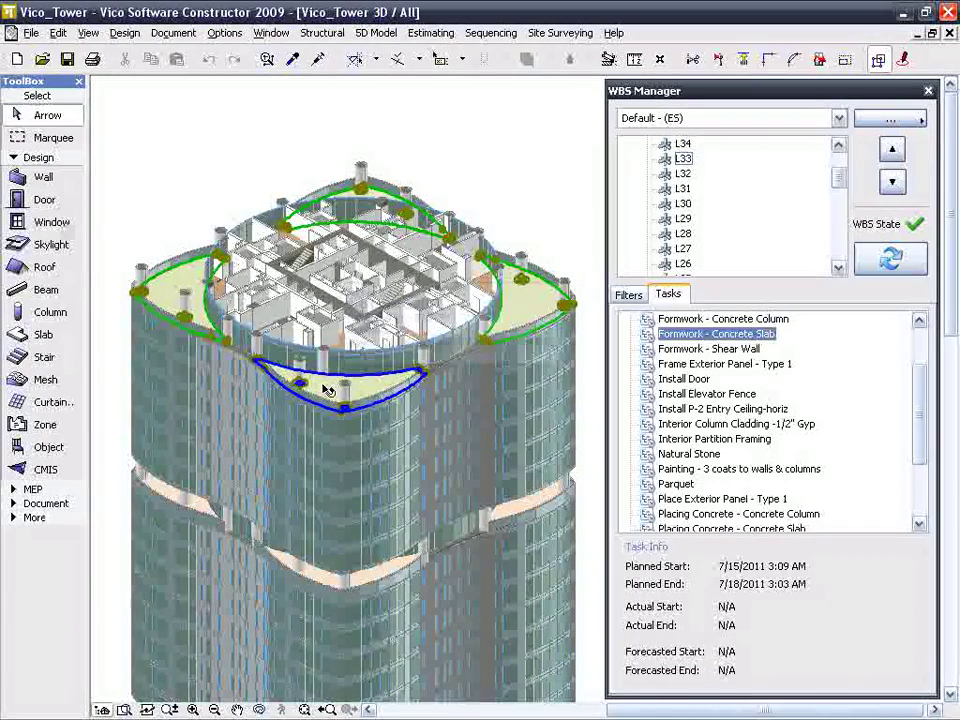